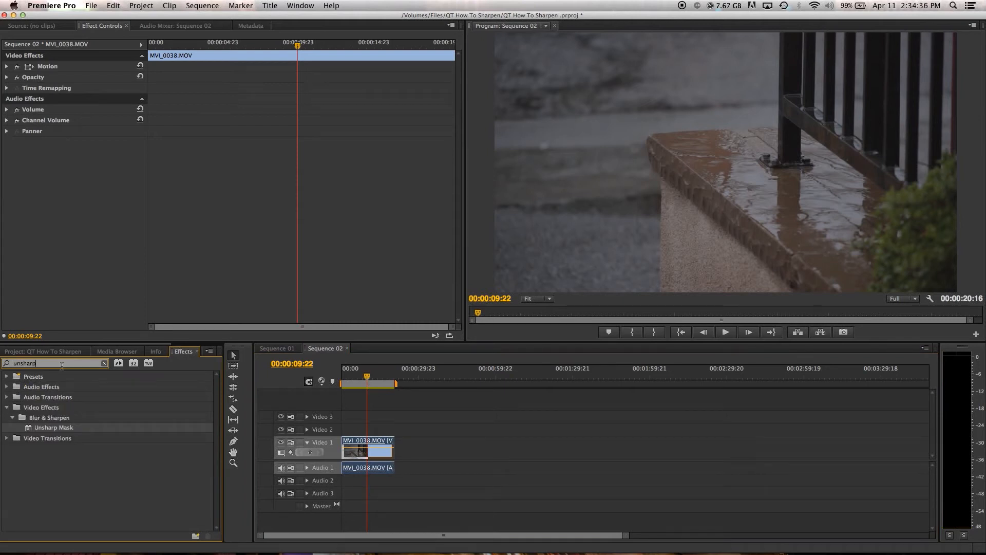
Apply Unsharp Mask to the MVI_0038.MOV clip and raise its Amount to 125
click(58, 428)
drag(250, 432, 366, 446)
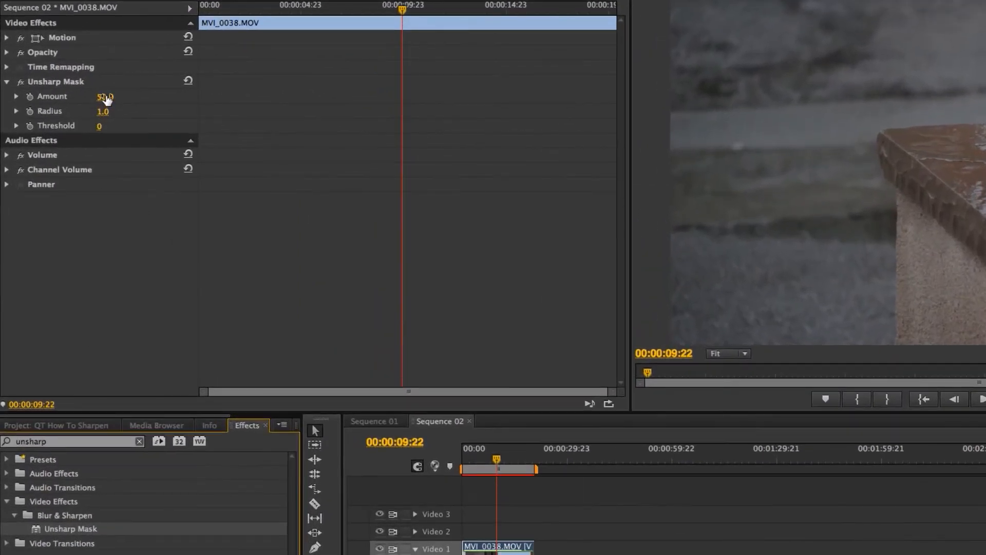
click(106, 96)
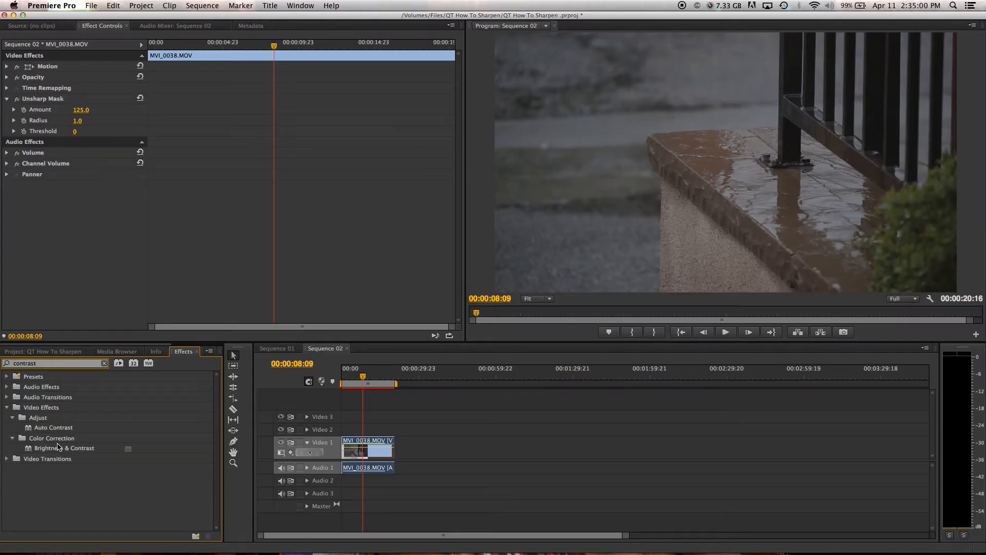
Apply Brightness & Contrast to the clip and set Contrast to 10
click(57, 449)
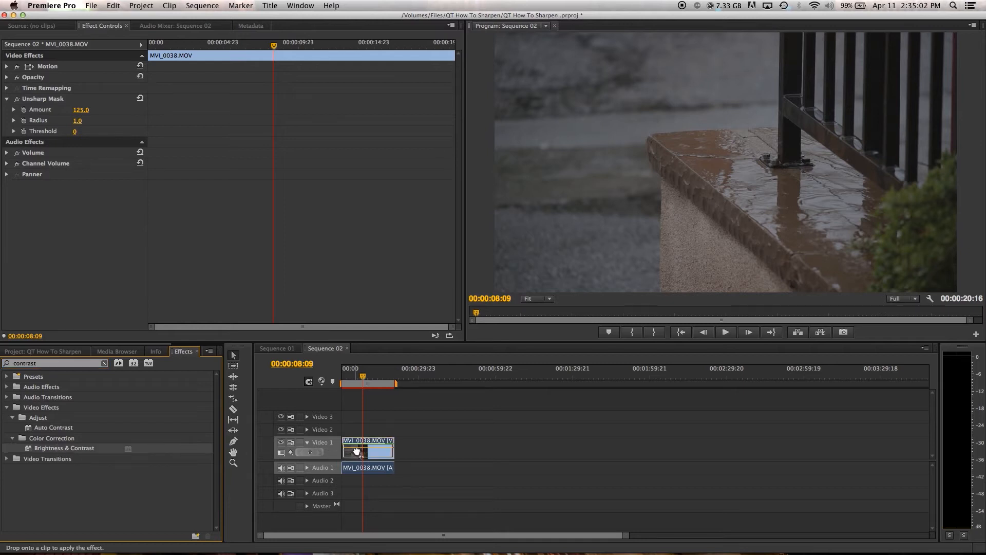
drag(64, 448, 363, 447)
click(78, 164)
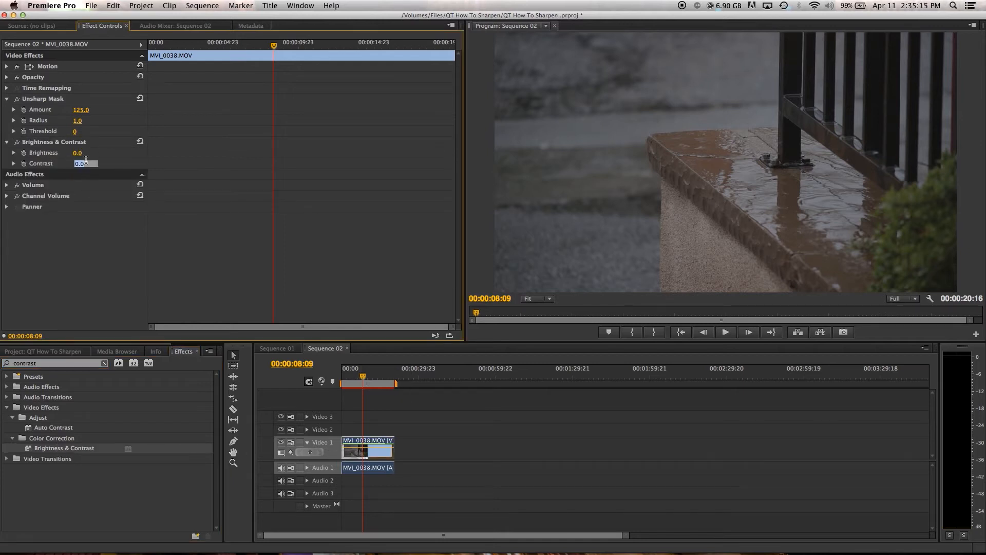
text(10)
key(Return)
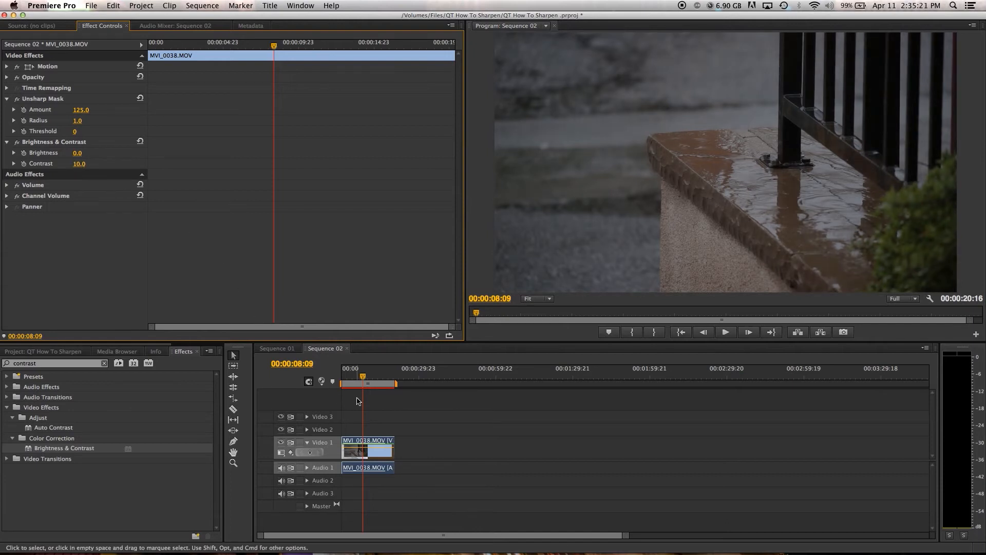
Render the sequence's video previews with both effects applied
key(Return)
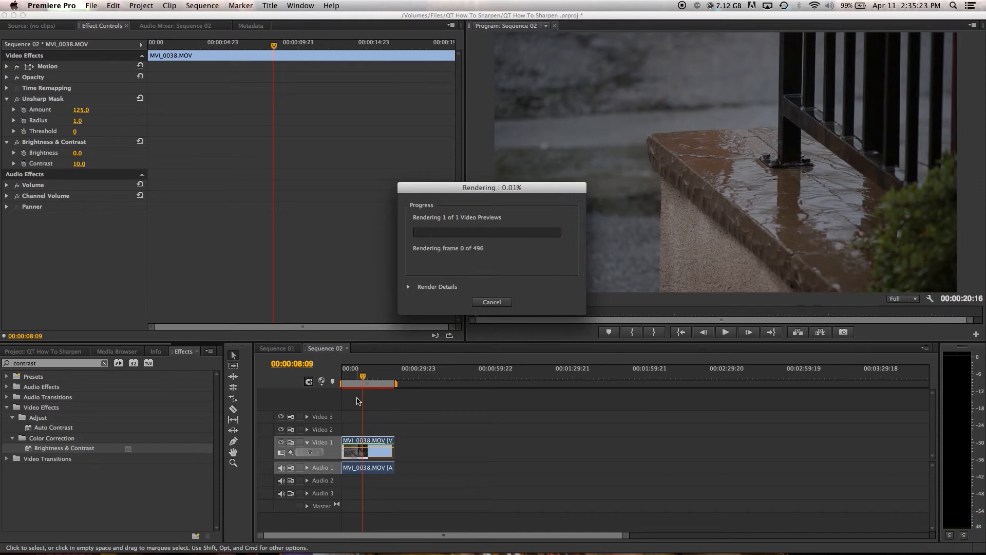